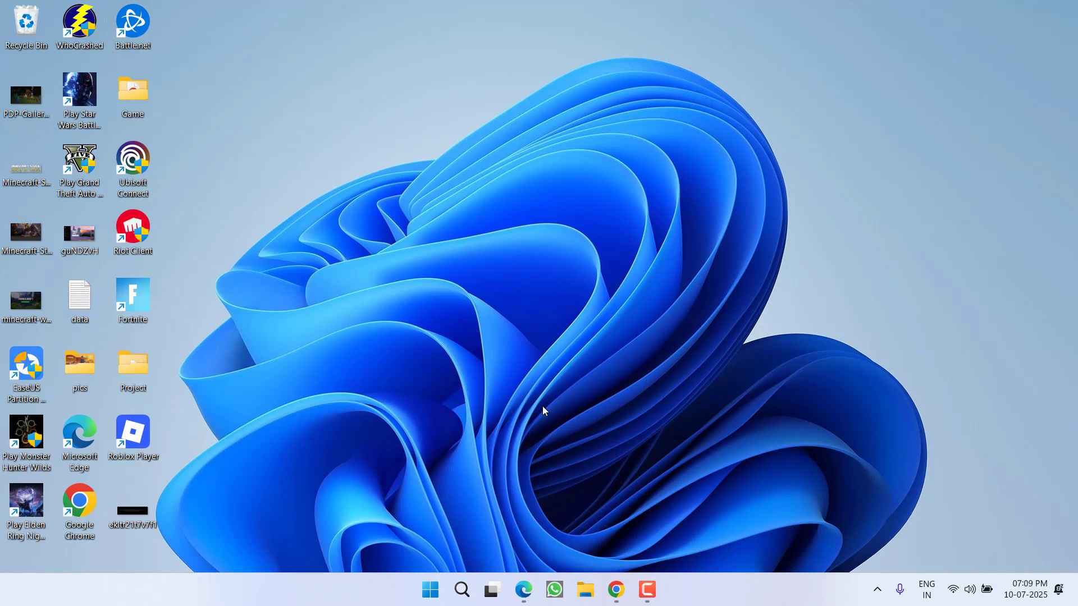
- On Microsoft's Download Windows 11 page, select the Windows 11 multi-edition ISO (x64)
{"action": "left_click", "coordinate": [615, 590]}
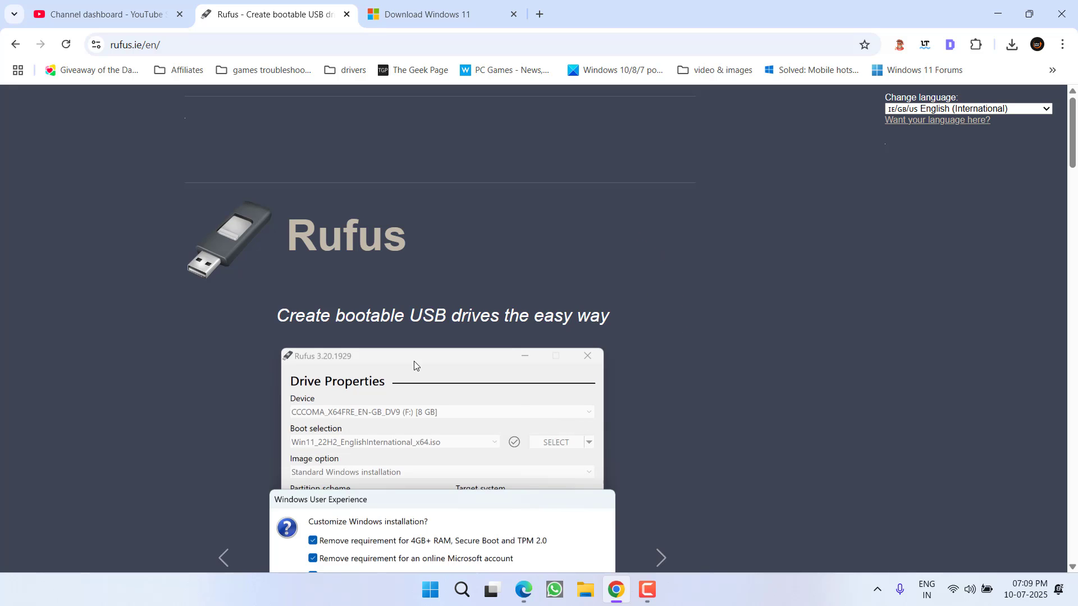
{"action": "left_click", "coordinate": [427, 14]}
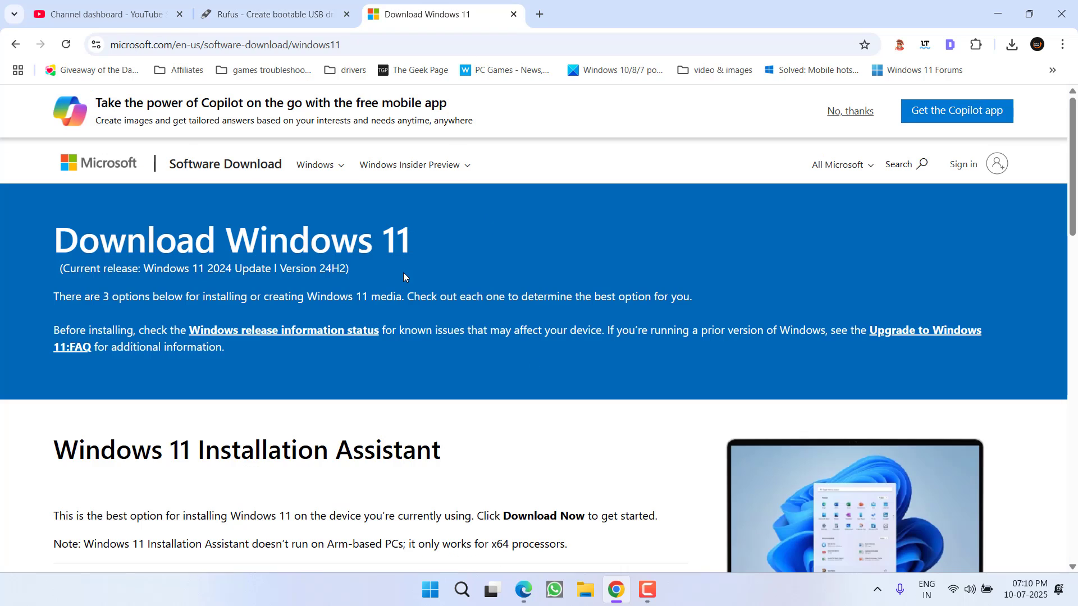
{"action": "scroll", "coordinate": [382, 381], "scroll_direction": "down", "scroll_amount": 3}
{"action": "scroll", "coordinate": [398, 363], "scroll_direction": "up", "scroll_amount": 3}
{"action": "scroll", "coordinate": [437, 354], "scroll_direction": "down", "scroll_amount": 5}
{"action": "scroll", "coordinate": [437, 353], "scroll_direction": "down", "scroll_amount": 3}
{"action": "scroll", "coordinate": [371, 278], "scroll_direction": "down", "scroll_amount": 3}
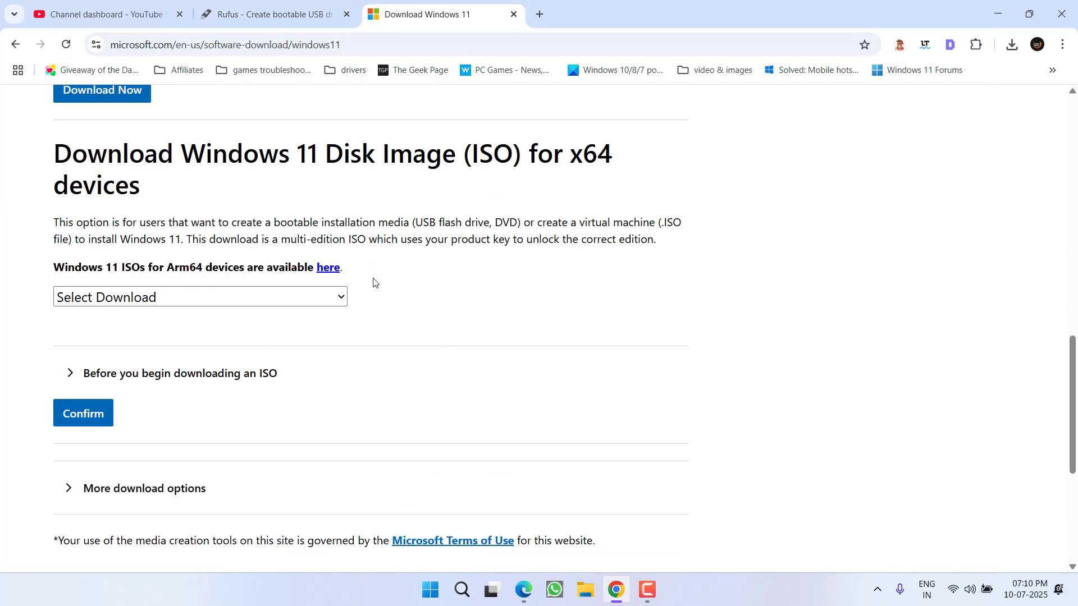
{"action": "left_click", "coordinate": [118, 297]}
{"action": "left_click", "coordinate": [194, 341]}
{"action": "left_click", "coordinate": [82, 413]}
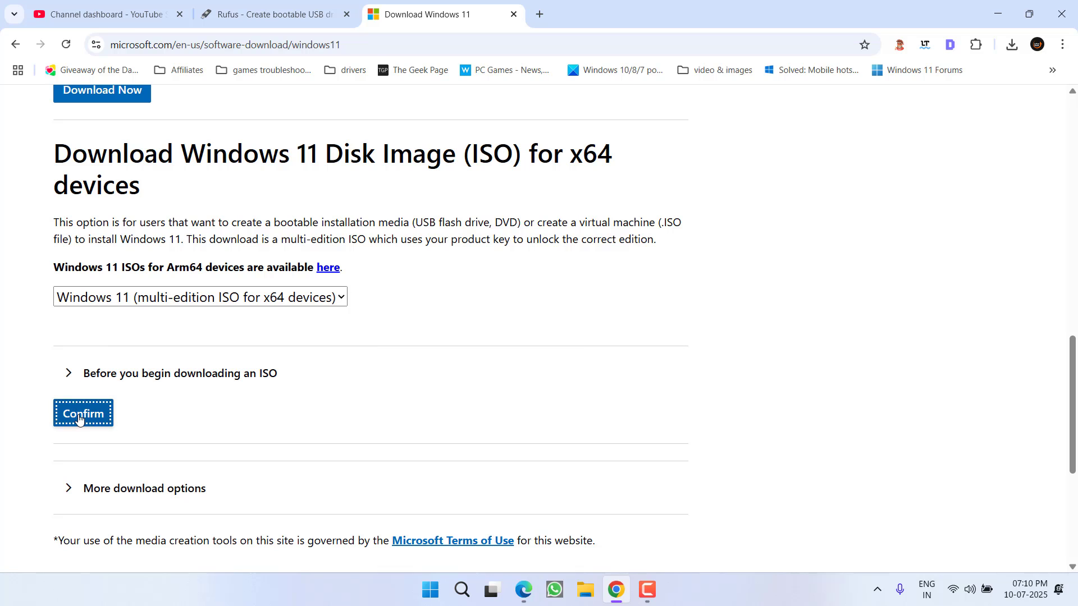
- Choose English as the language, start the 64-bit download, then cancel the save
{"action": "left_click", "coordinate": [162, 359]}
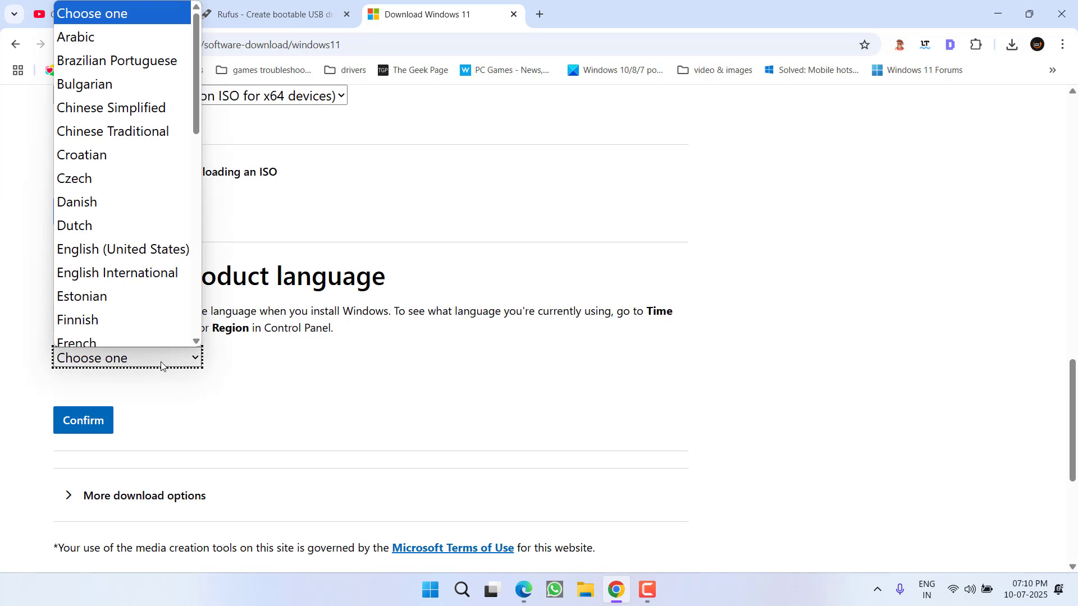
{"action": "left_click", "coordinate": [124, 249]}
{"action": "left_click", "coordinate": [82, 420]}
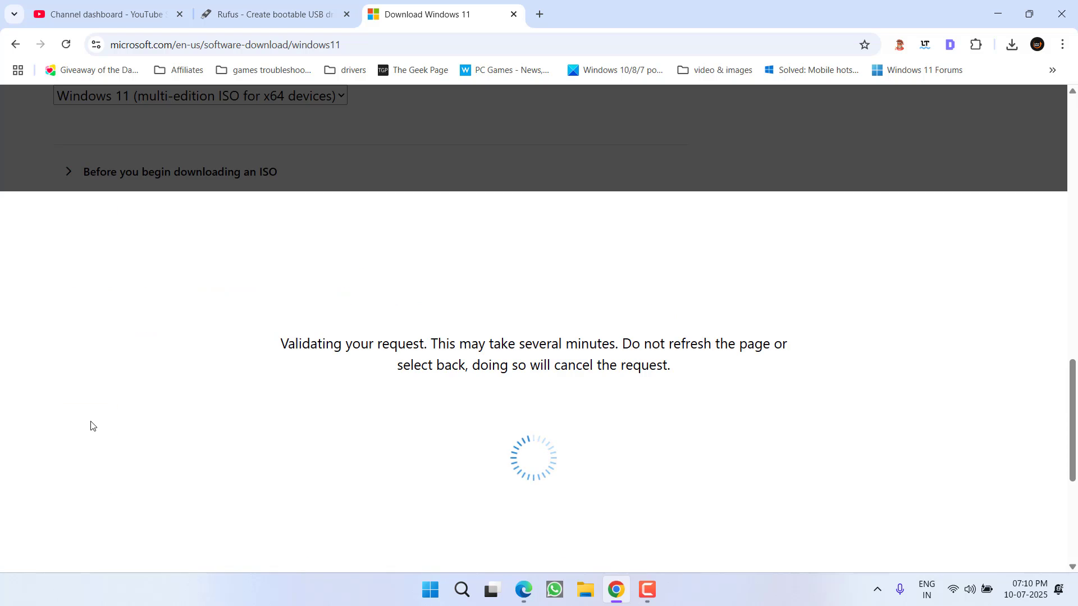
{"action": "scroll", "coordinate": [91, 426], "scroll_direction": "down", "scroll_amount": 2}
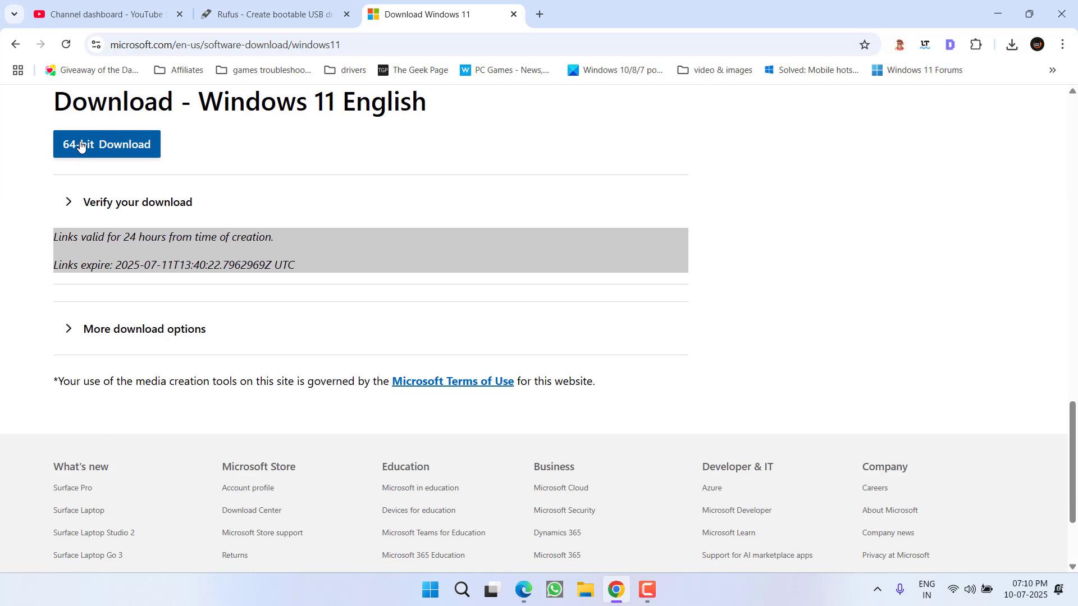
{"action": "left_click", "coordinate": [82, 145]}
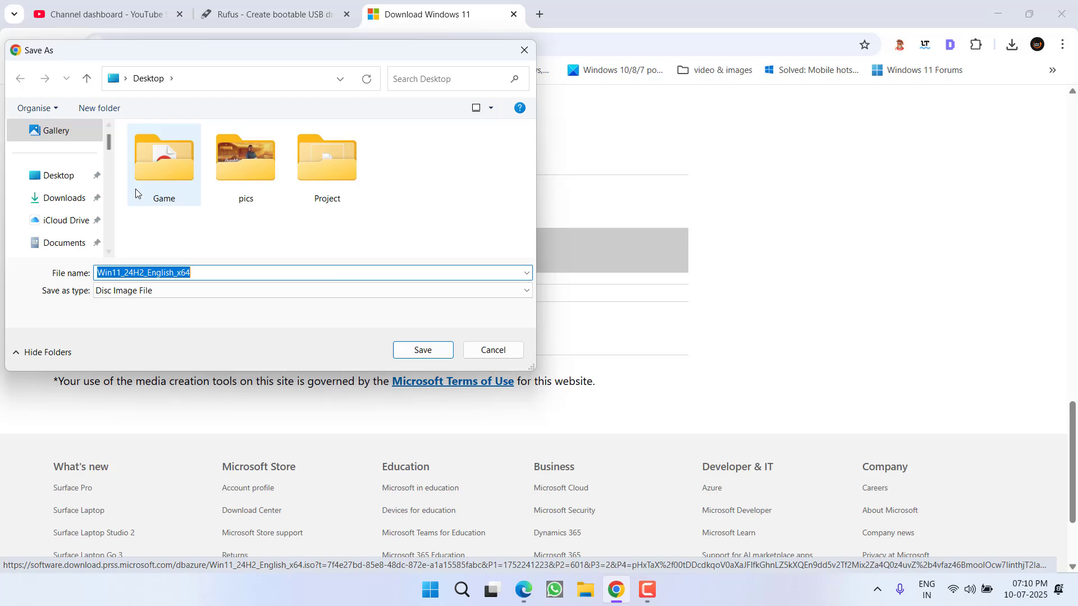
{"action": "left_click", "coordinate": [493, 350]}
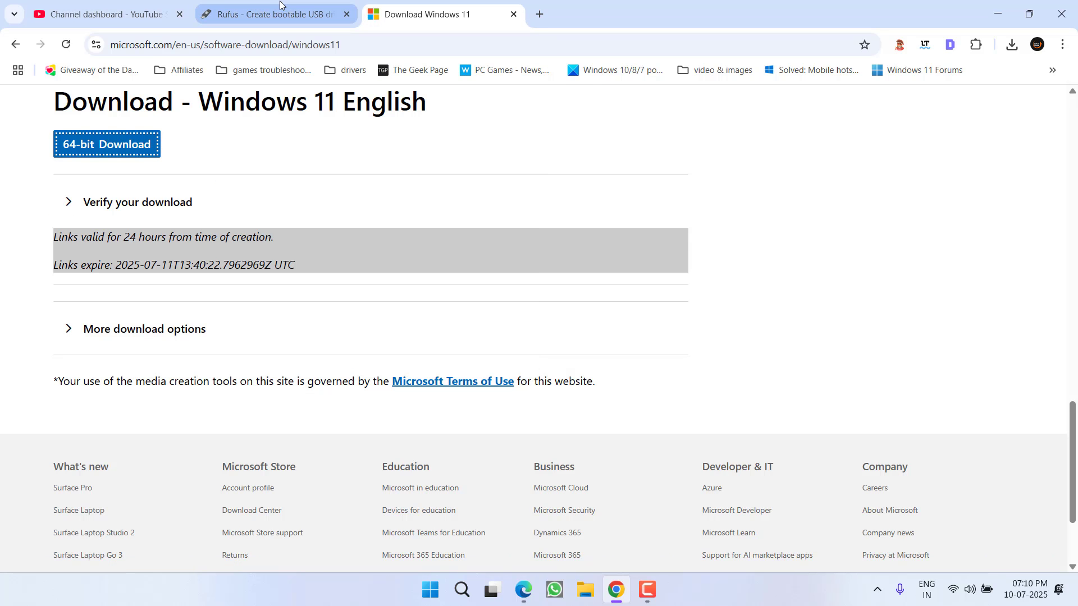
- From the Rufus website, download portable rufus-4.9p.exe to the Desktop
{"action": "left_click", "coordinate": [280, 14]}
{"action": "scroll", "coordinate": [547, 276], "scroll_direction": "down", "scroll_amount": 3}
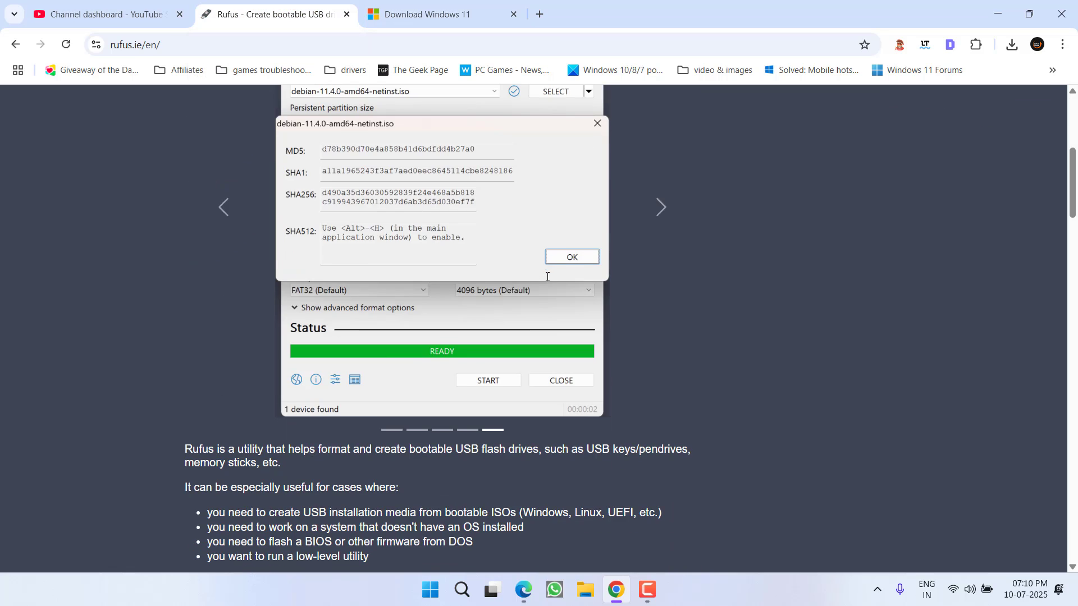
{"action": "scroll", "coordinate": [546, 276], "scroll_direction": "down", "scroll_amount": 5}
{"action": "scroll", "coordinate": [547, 276], "scroll_direction": "down", "scroll_amount": 3}
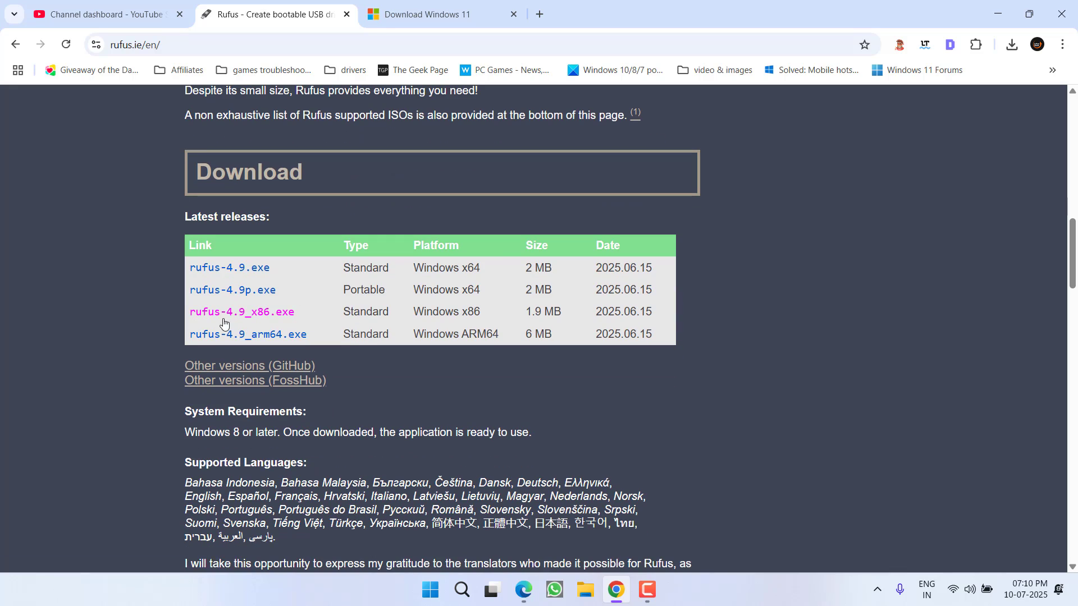
{"action": "left_click", "coordinate": [229, 291]}
{"action": "left_click", "coordinate": [53, 176]}
{"action": "left_click", "coordinate": [426, 350]}
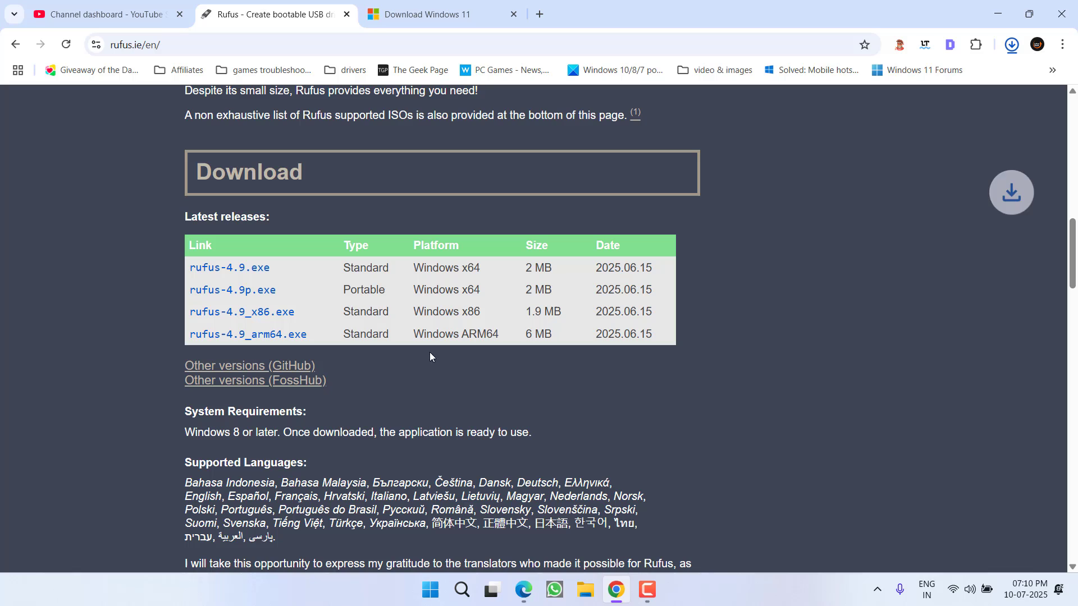
- Minimize Chrome and launch rufus-4.9p.exe from the desktop
{"action": "left_click", "coordinate": [1012, 45]}
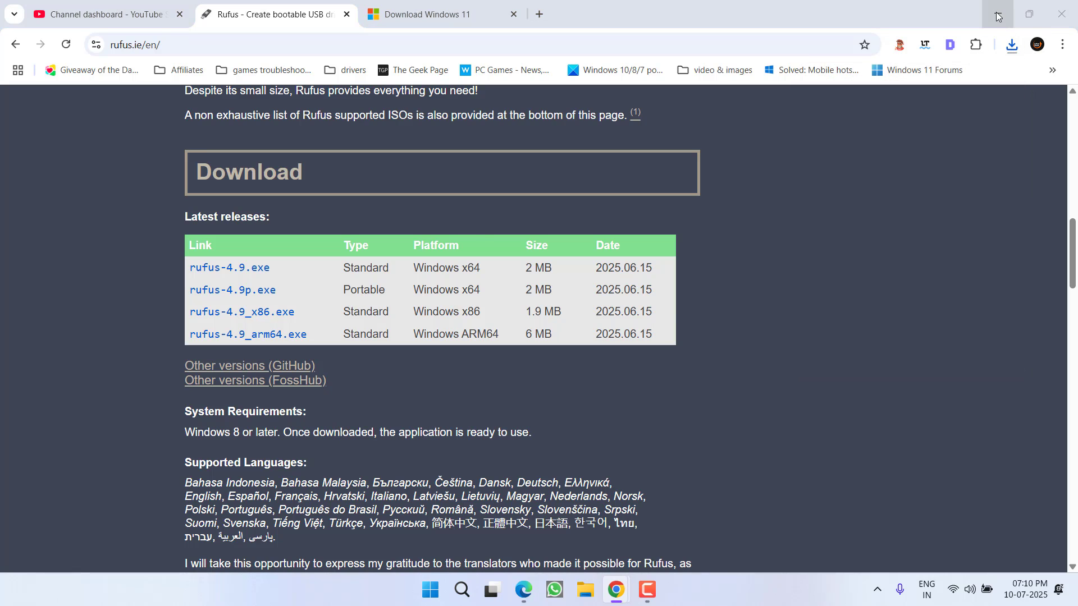
{"action": "left_click", "coordinate": [998, 16]}
{"action": "double_click", "coordinate": [185, 160]}
- Accept UAC, allow update checks, and start Rufus's ISO download helper
{"action": "left_click", "coordinate": [454, 429]}
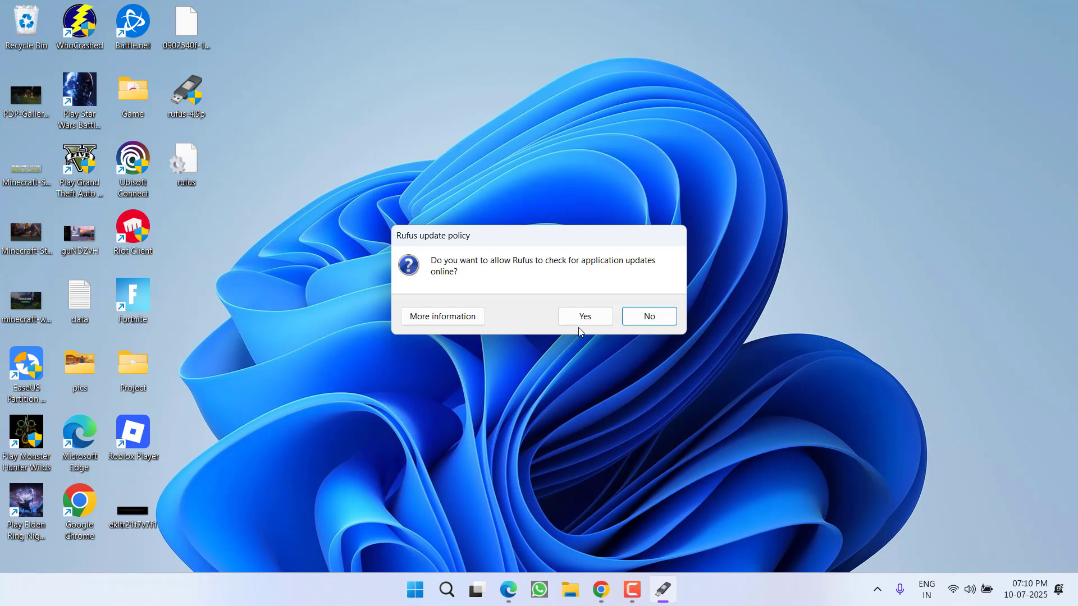
{"action": "left_click", "coordinate": [582, 319]}
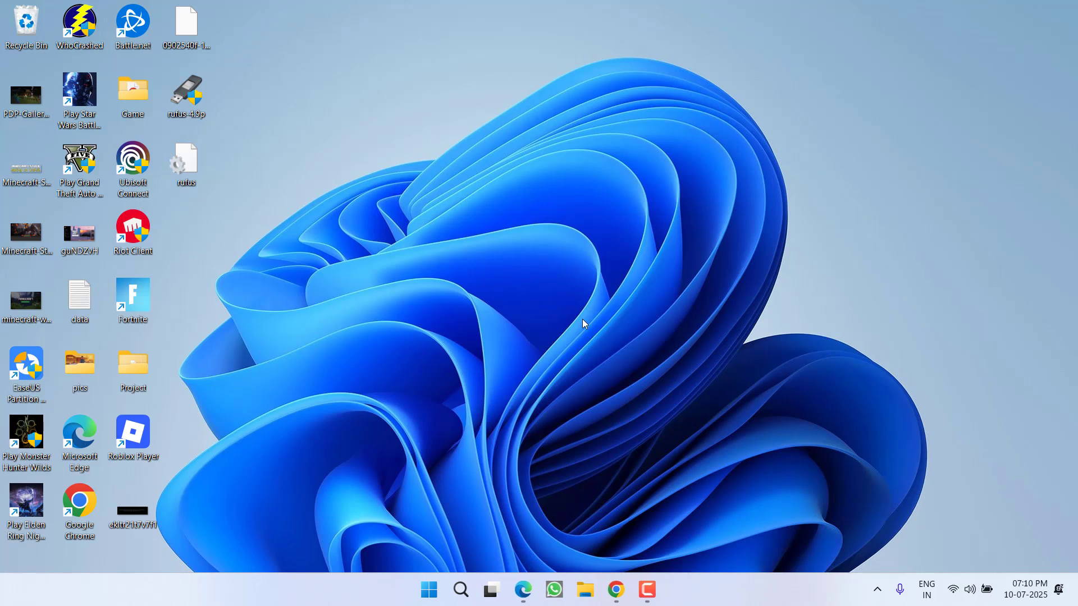
{"action": "left_click", "coordinate": [714, 152]}
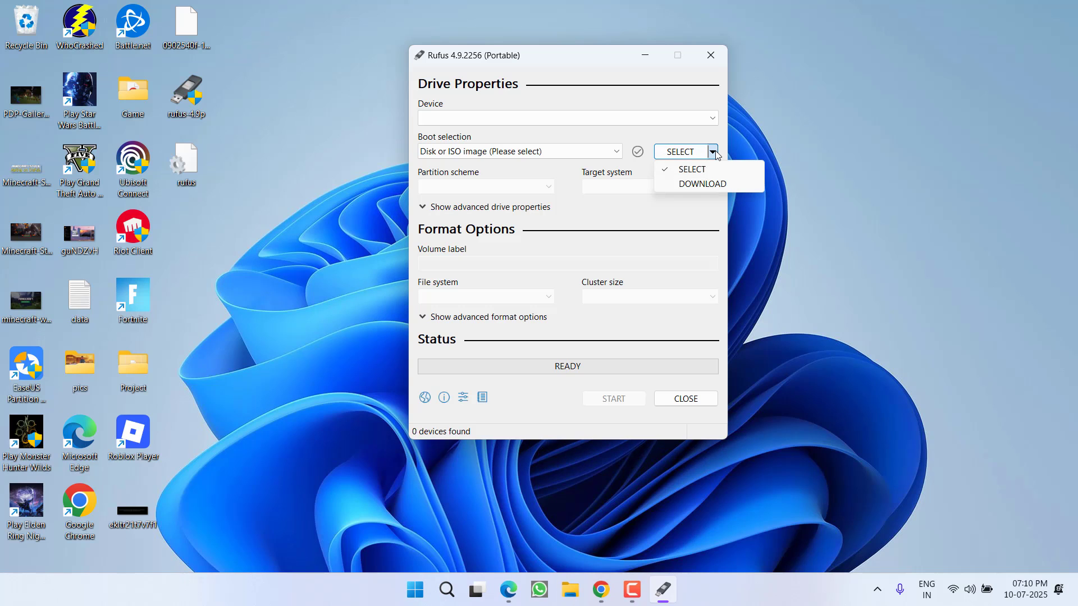
{"action": "left_click", "coordinate": [702, 184]}
{"action": "left_click", "coordinate": [680, 152]}
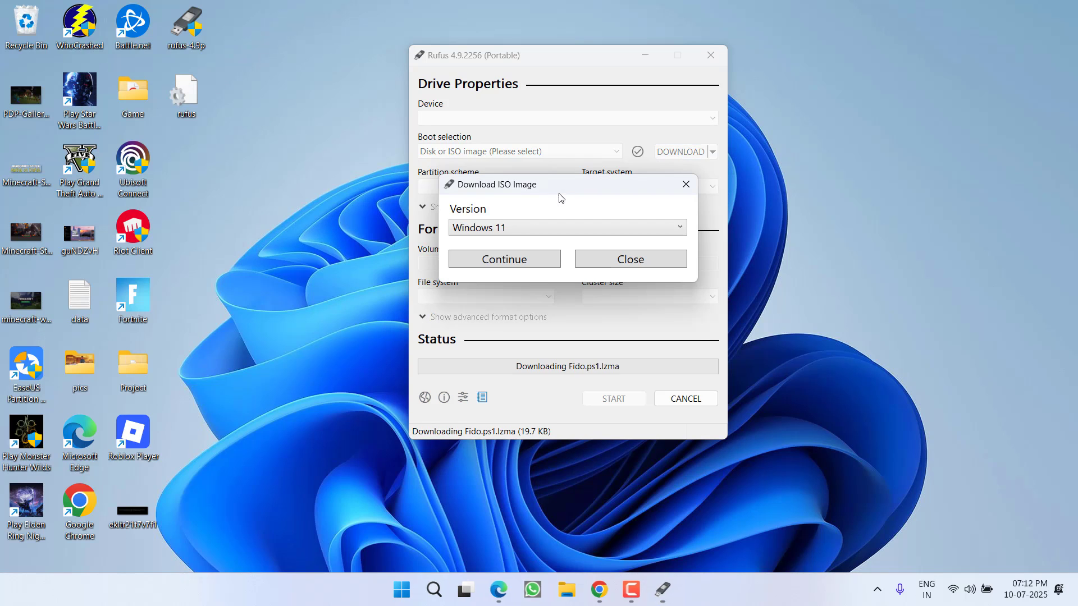
- Request Windows 11 24H2 Home/Pro/Edu, then dismiss the download error
{"action": "left_click", "coordinate": [528, 227]}
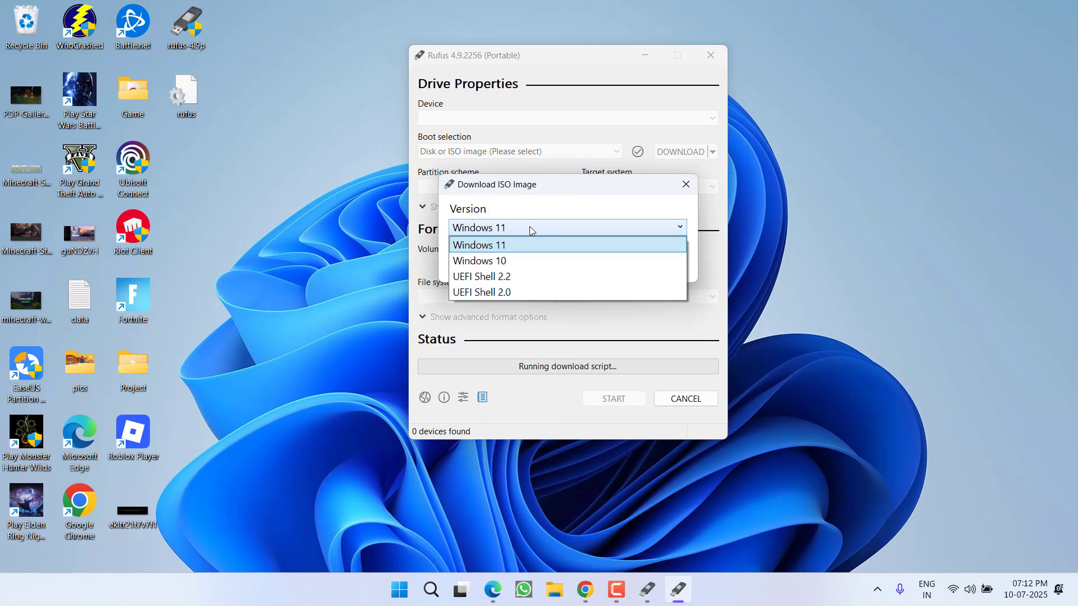
{"action": "left_click", "coordinate": [509, 246]}
{"action": "left_click", "coordinate": [502, 260]}
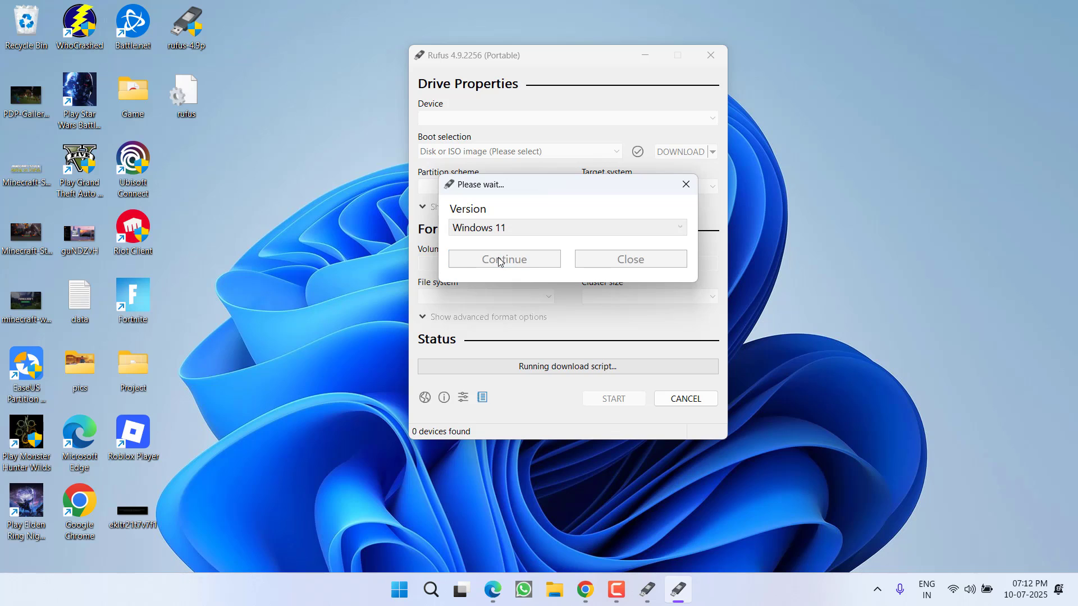
{"action": "left_click", "coordinate": [516, 270]}
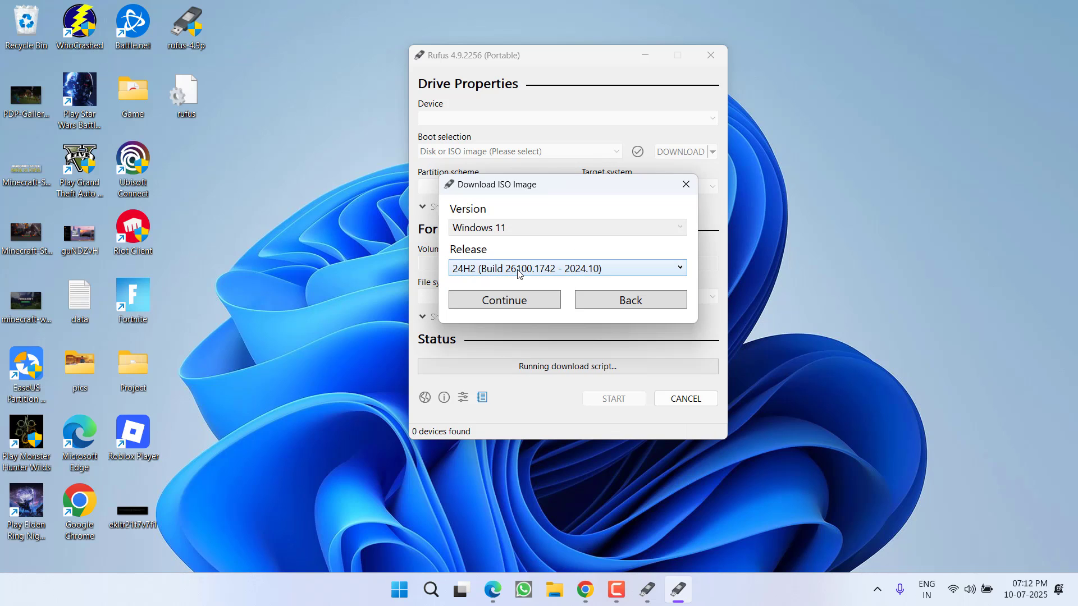
{"action": "left_click", "coordinate": [504, 301]}
{"action": "left_click", "coordinate": [529, 310]}
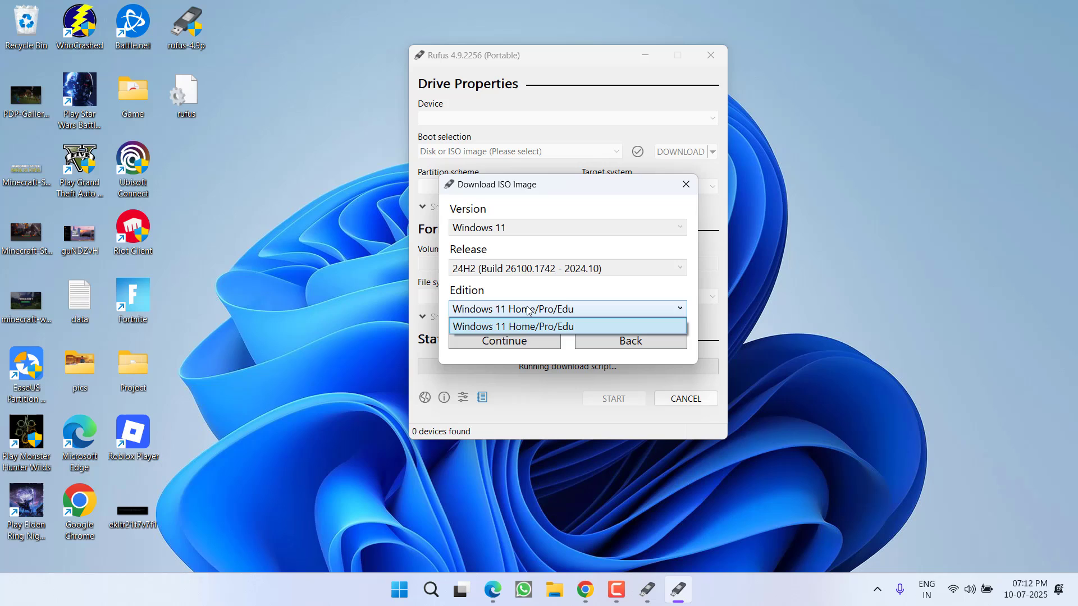
{"action": "left_click", "coordinate": [511, 341]}
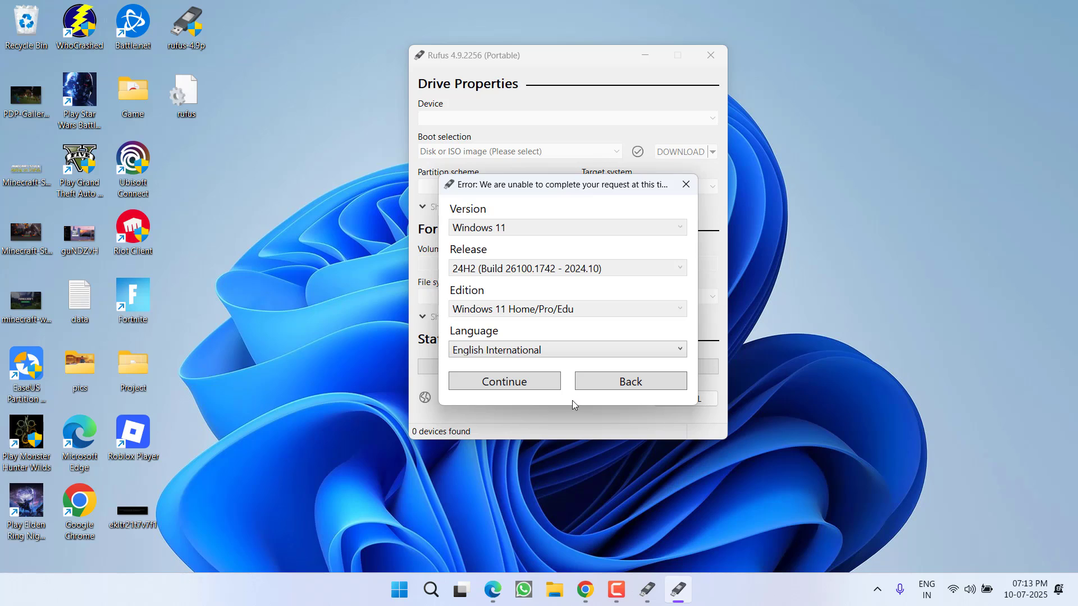
{"action": "left_click", "coordinate": [685, 184]}
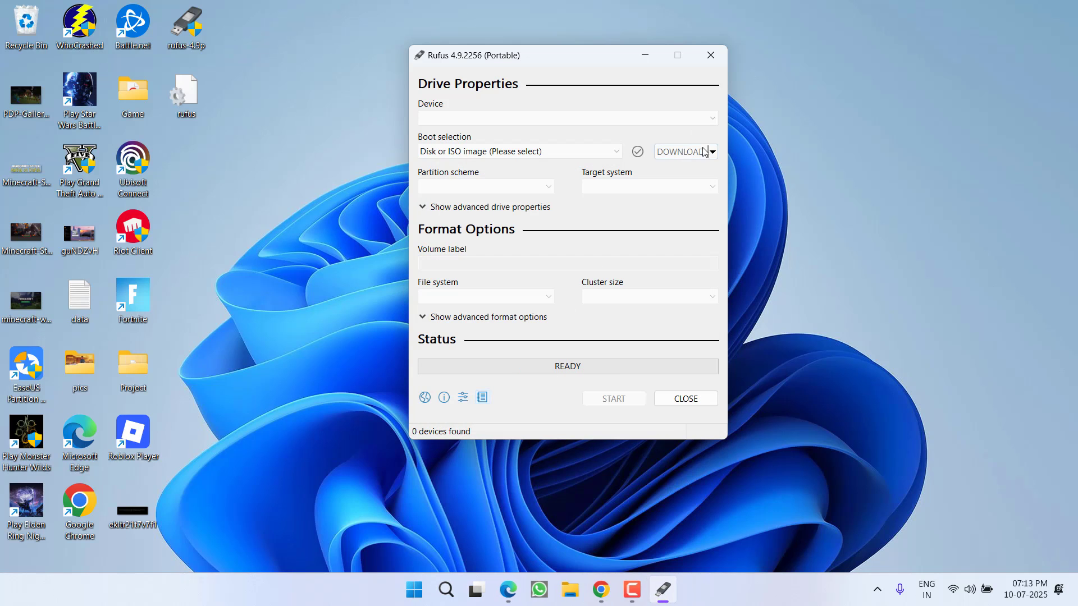
- Switch back to SELECT and load Win11_24H2_EnglishInternational_x64.iso as the boot image
{"action": "left_click", "coordinate": [712, 152]}
{"action": "left_click", "coordinate": [691, 167]}
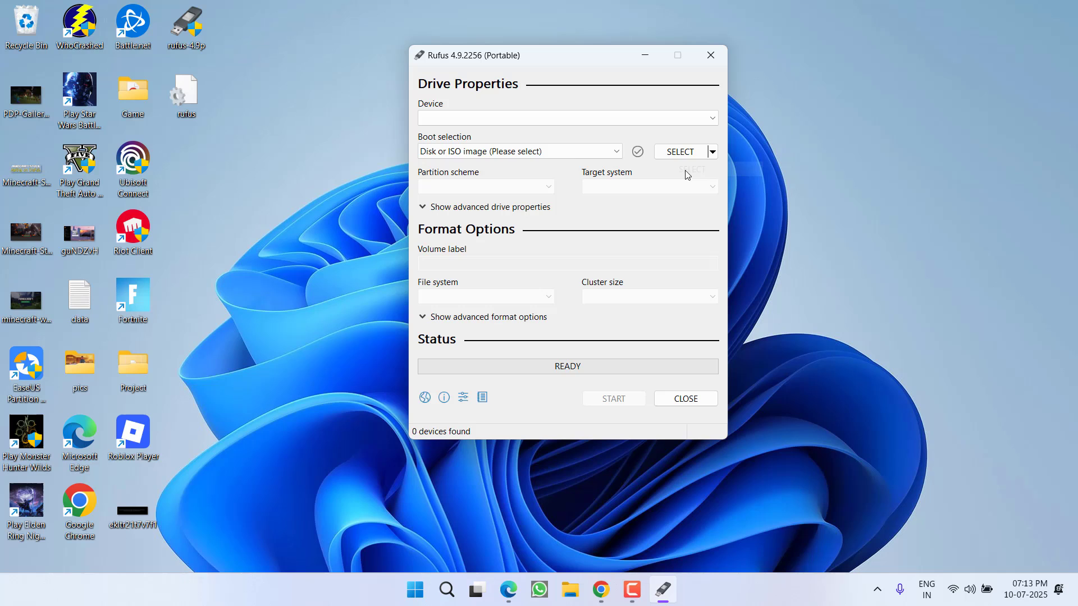
{"action": "left_click", "coordinate": [680, 152]}
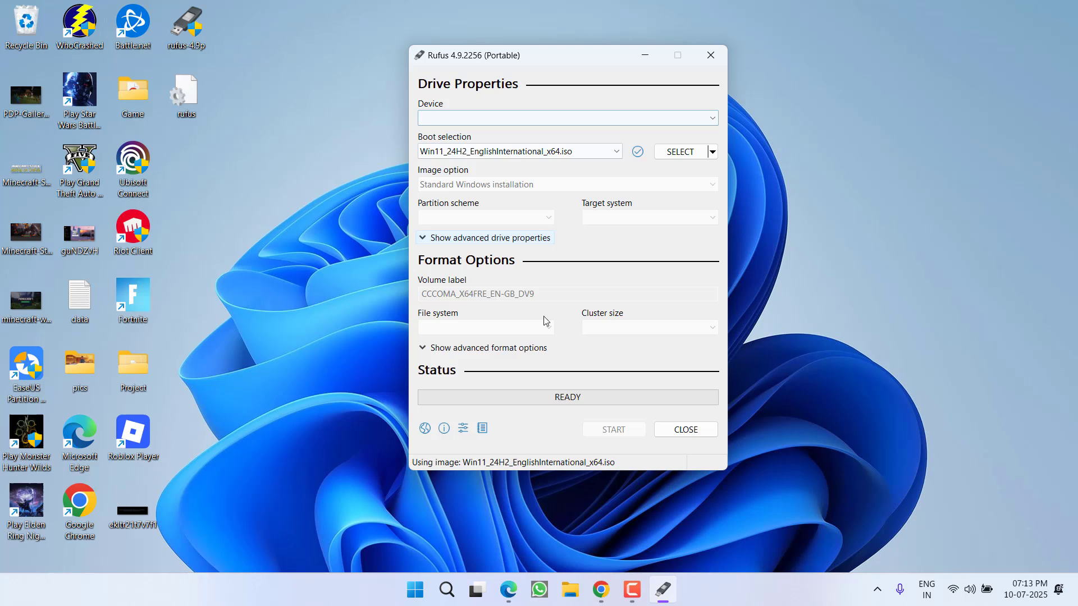
{"action": "left_click", "coordinate": [665, 506]}
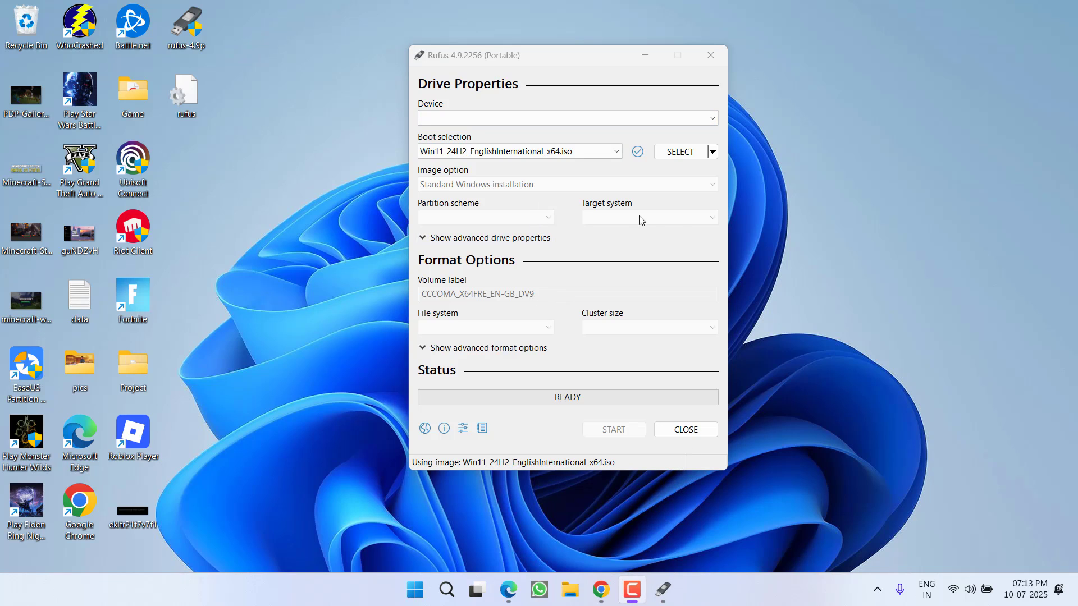
- Close the Rufus window with its X button
{"action": "left_click", "coordinate": [711, 55]}
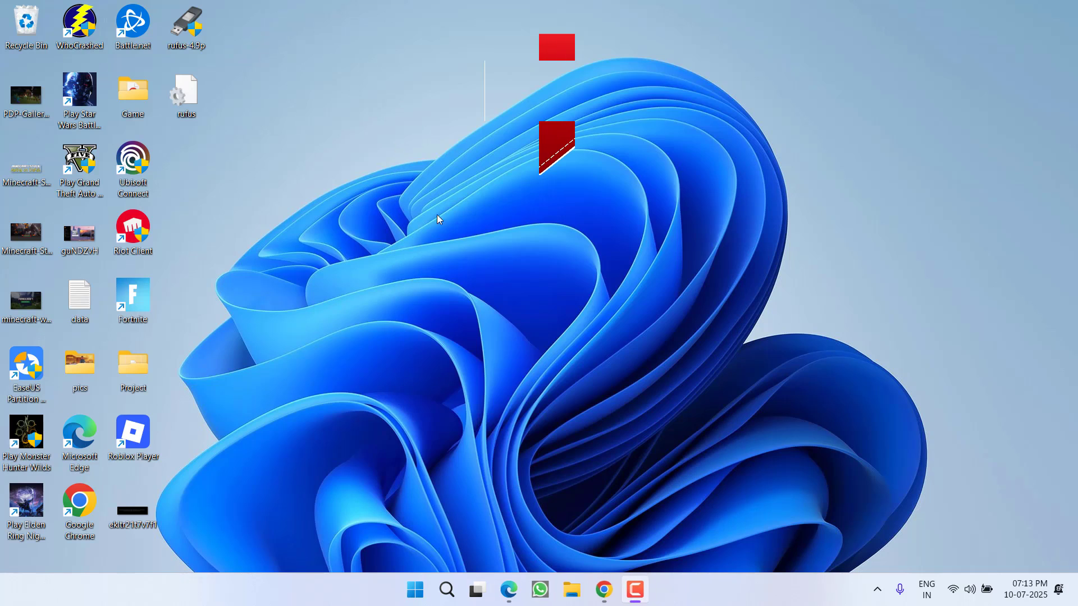